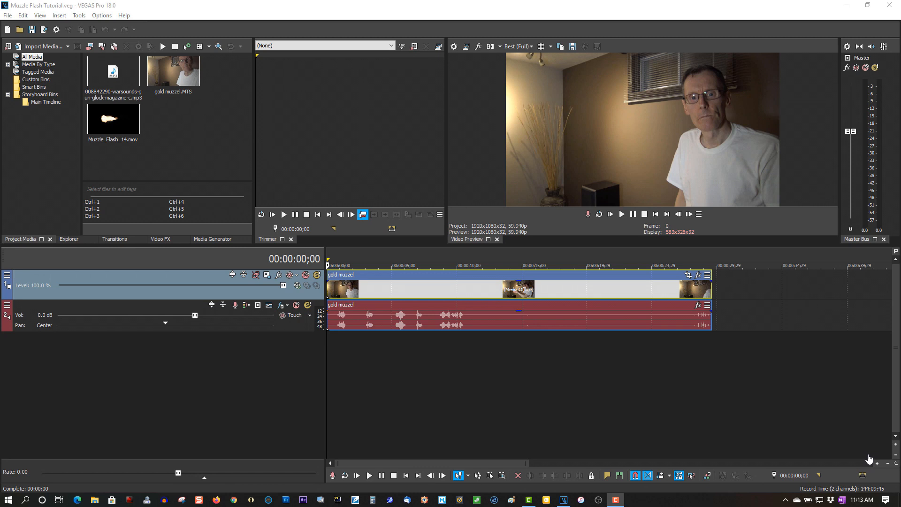
- Play the gold muzzel clip to the first gunshot and place a marker on the frame just before the recoil, at 00:00:12;17
click(620, 215)
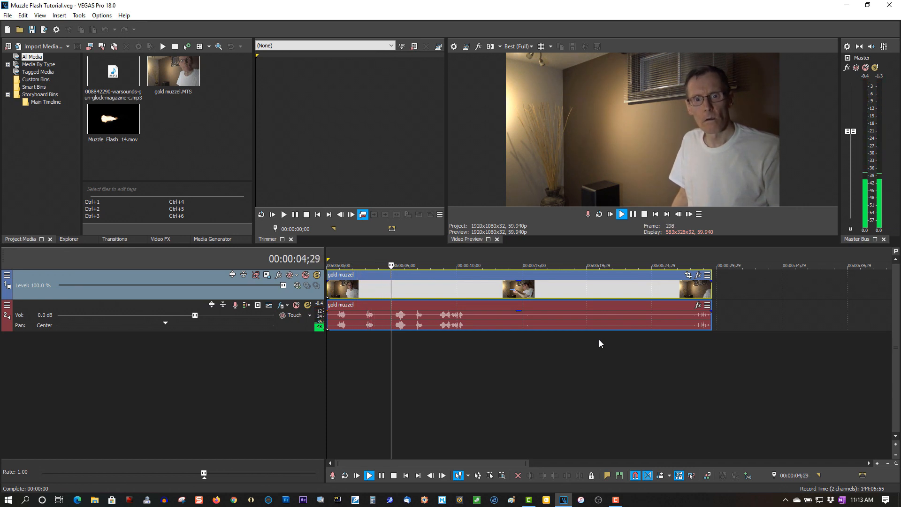
click(634, 217)
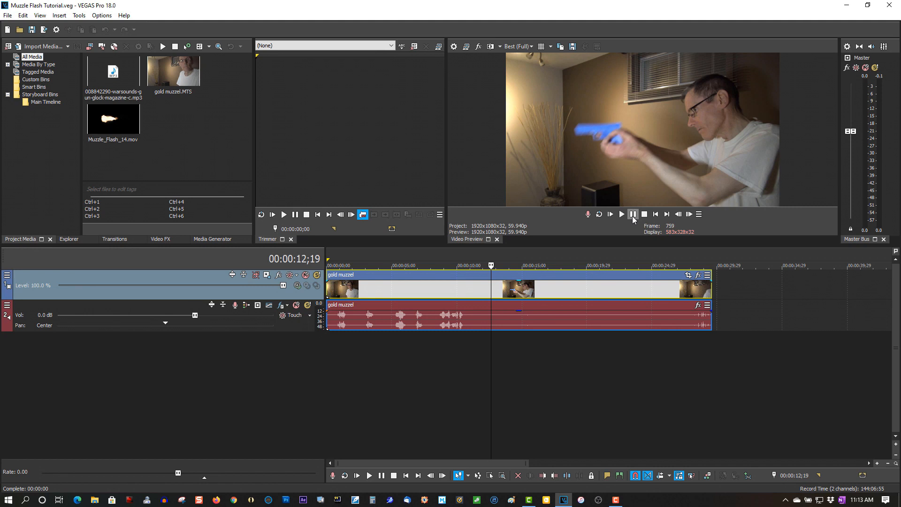
key(alt+Left)
key(alt+Left)
key(alt+Left)
key(alt+Left)
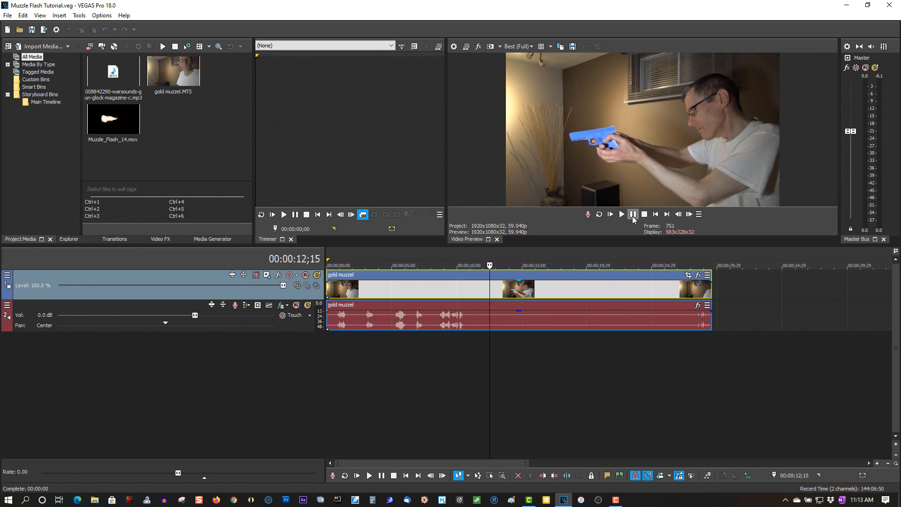
key(alt+Right)
key(alt+Right)
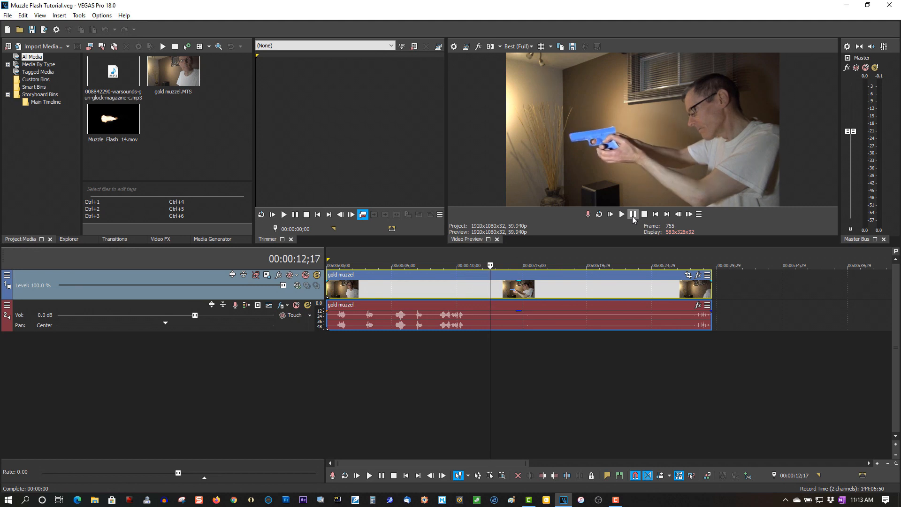
key(alt+Right)
key(alt+Right)
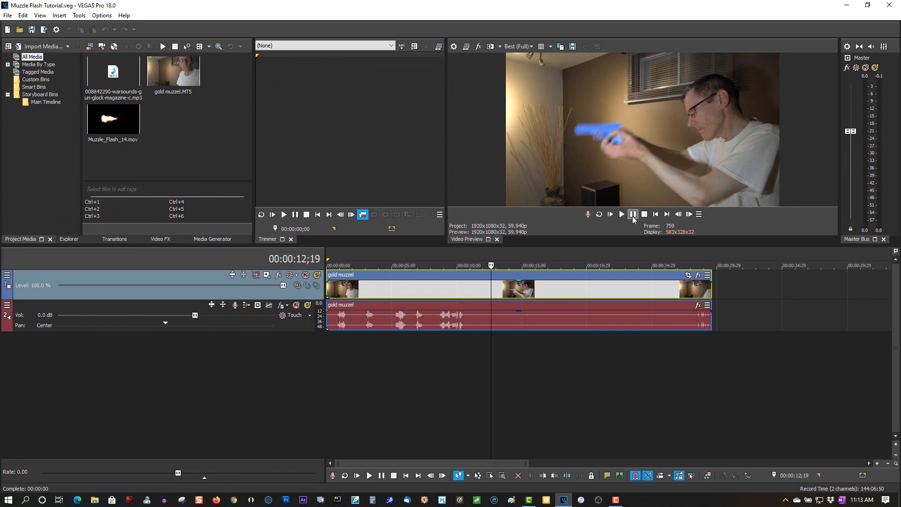
key(alt+Left)
key(alt+Left)
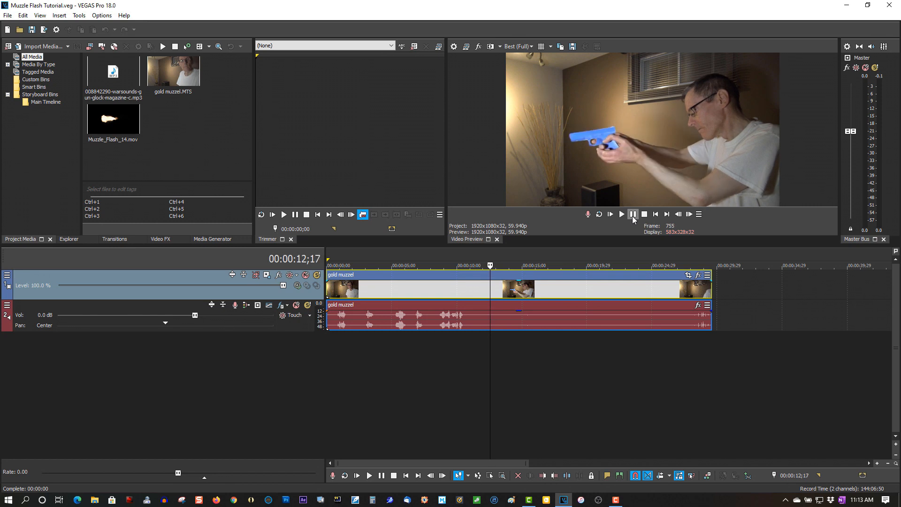
key(m)
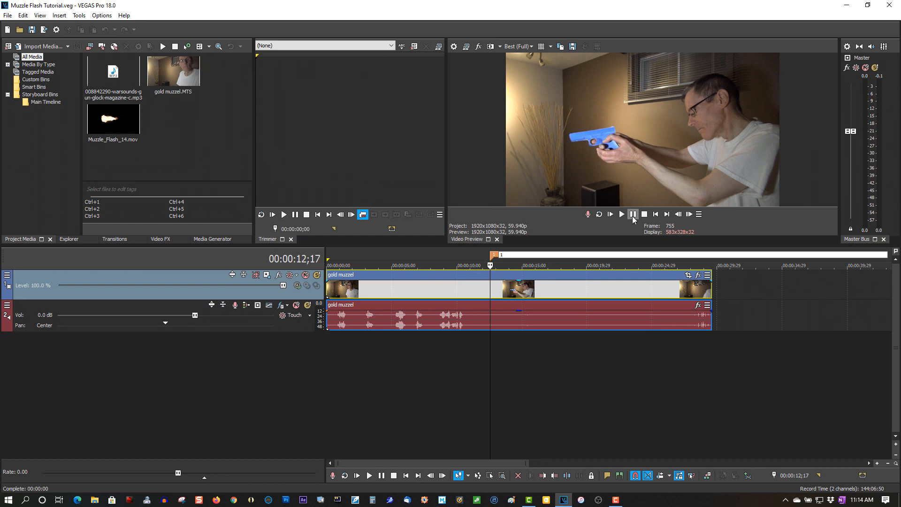
key(Return)
- Advance frame by frame to the second gunshot and place a marker just before its recoil, at 00:00:15;07
key(alt+Right)
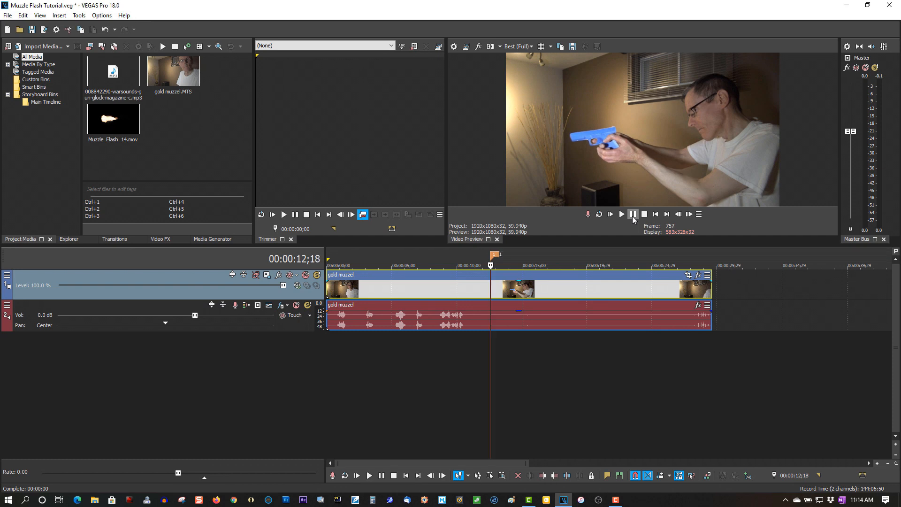
key(Right)
key(Right)
key(Right)
key(Right)
key(Right)
key(Right)
key(Right)
key(Right)
key(Right)
key(Right)
key(Right)
key(Right)
key(Right)
key(Right)
key(Right)
key(Right)
key(Right)
key(Right)
key(Right)
key(Right)
key(Right)
key(Right)
key(Right)
key(Right)
key(Right)
key(Right)
key(Right)
key(Right)
key(Right)
key(Right)
key(Right)
key(Right)
key(Right)
key(Right)
key(Right)
key(Right)
key(Right)
key(Right)
key(Right)
key(Right)
key(Right)
key(Right)
key(Right)
key(Right)
key(Right)
key(Right)
key(Right)
key(Right)
key(Right)
key(Right)
key(Right)
key(Right)
key(Right)
key(Right)
key(Right)
key(Right)
key(Right)
key(Right)
key(Right)
key(Right)
key(Right)
key(Right)
key(Right)
key(Right)
key(Right)
key(Right)
key(Right)
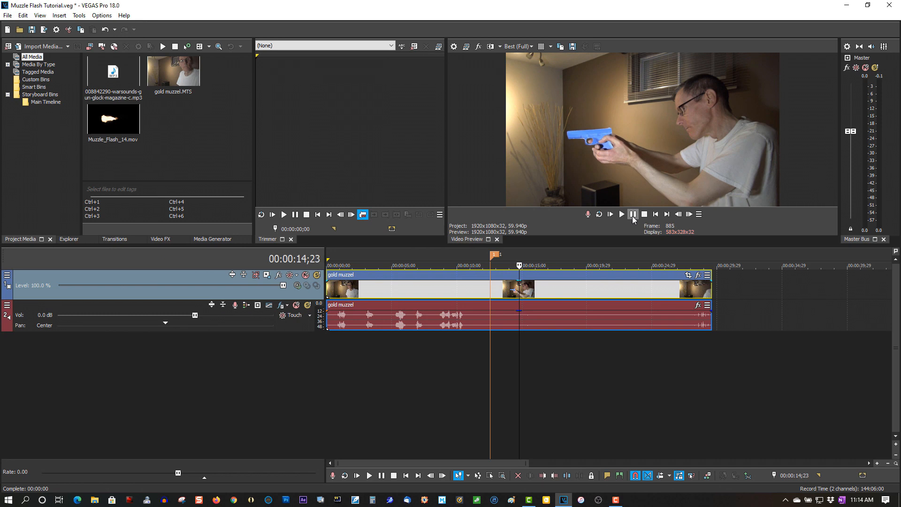
key(Right)
key(Right)
key(Right)
key(Right)
key(Right)
key(Right)
key(Right)
key(Right)
key(Right)
key(Right)
key(Right)
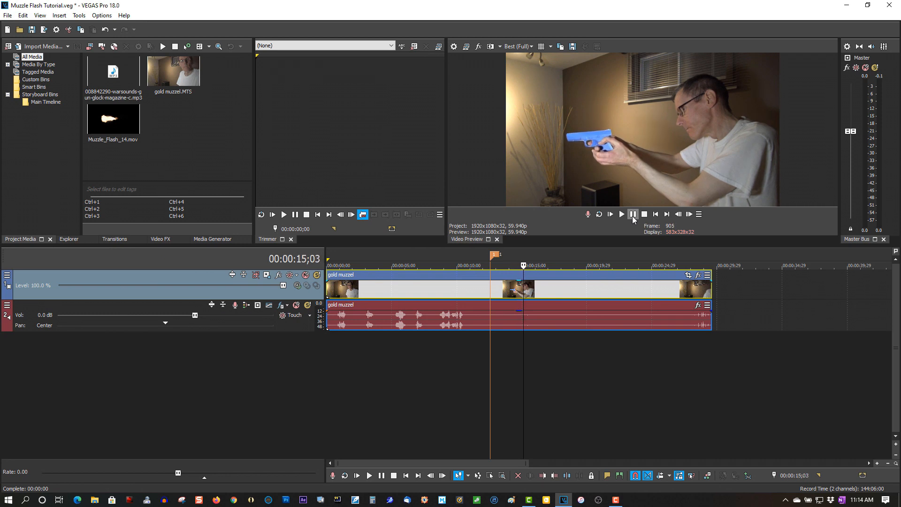
key(Right)
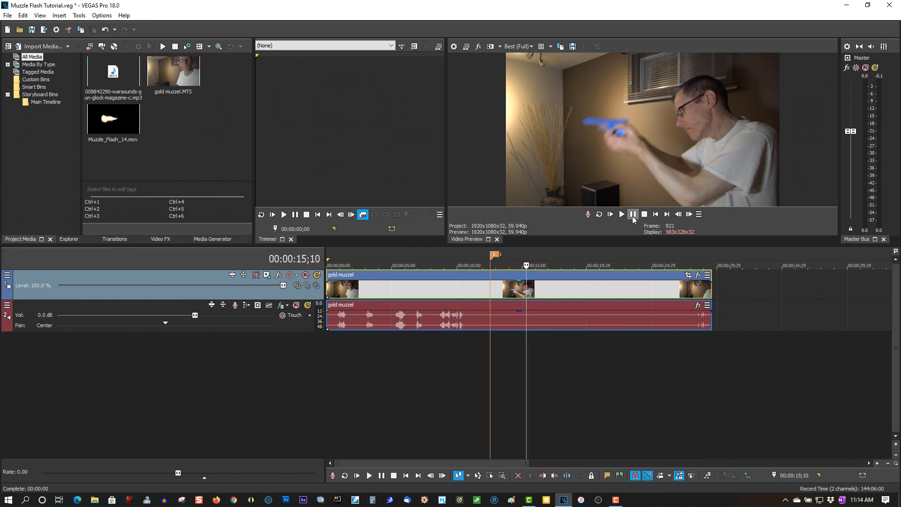
key(Left)
key(Left)
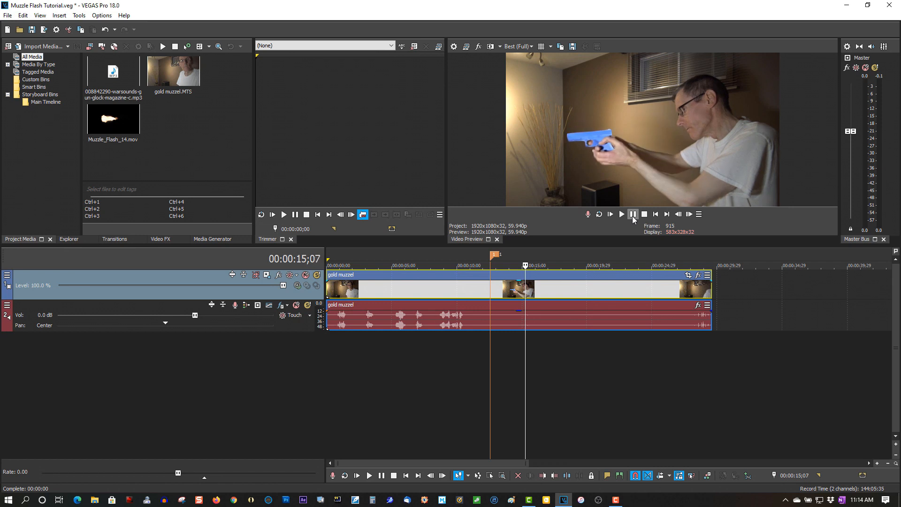
key(Right)
key(Right)
key(Left)
key(Left)
key(m)
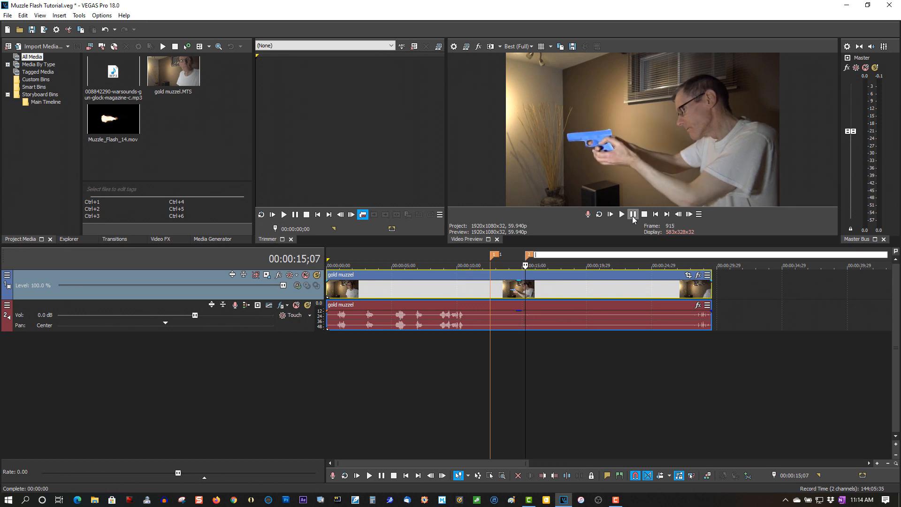
key(Return)
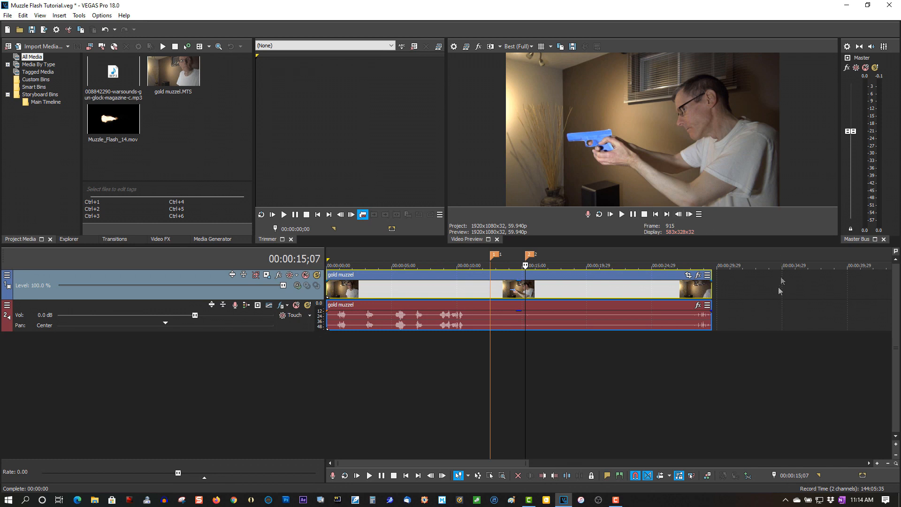
- Insert a video track above the gold muzzel clip and place Muzzle_Flash_14.mov on it at the first marker
right_click(739, 287)
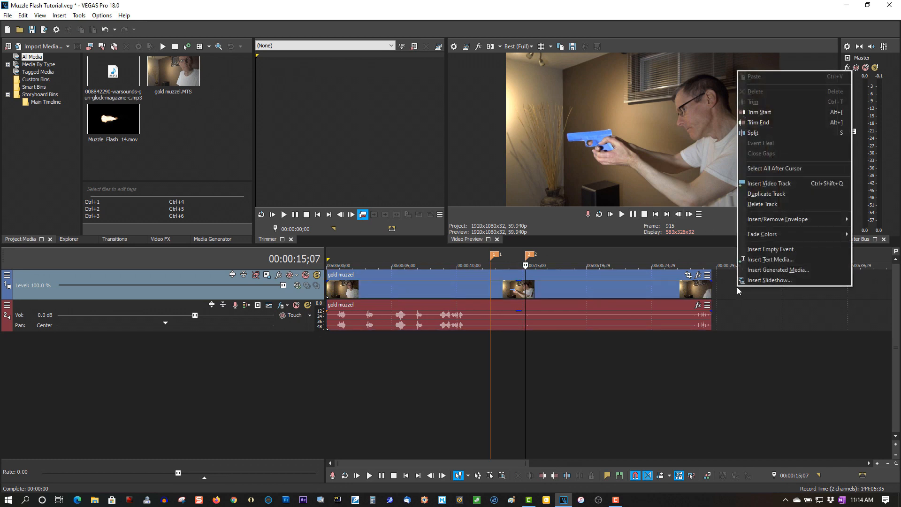
click(762, 184)
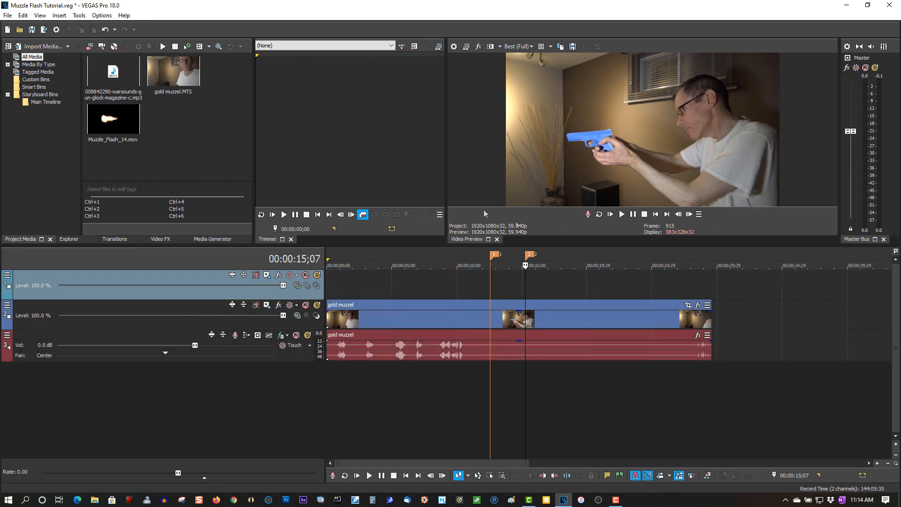
click(136, 145)
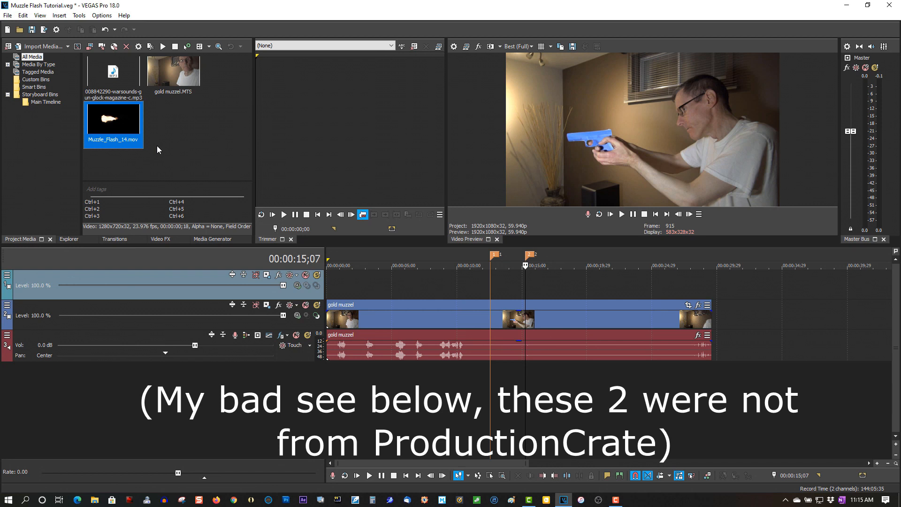
drag(99, 140, 495, 301)
- Set the compositing mode of the muzzle flash track to Screen
scroll(493, 303, up, 6)
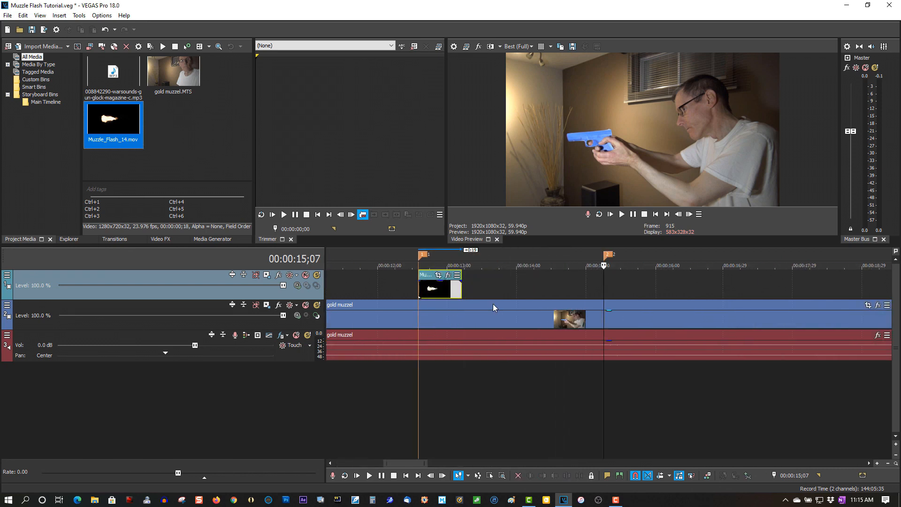
scroll(493, 303, up, 2)
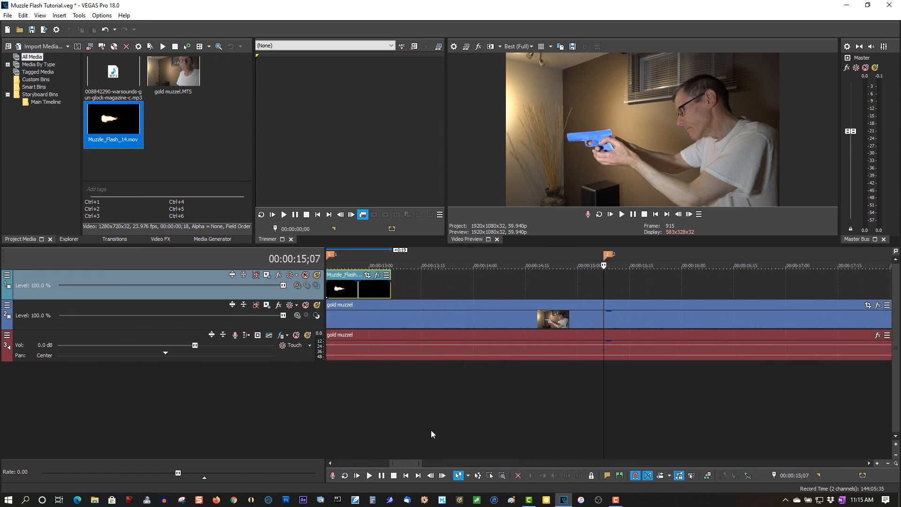
drag(409, 462, 406, 462)
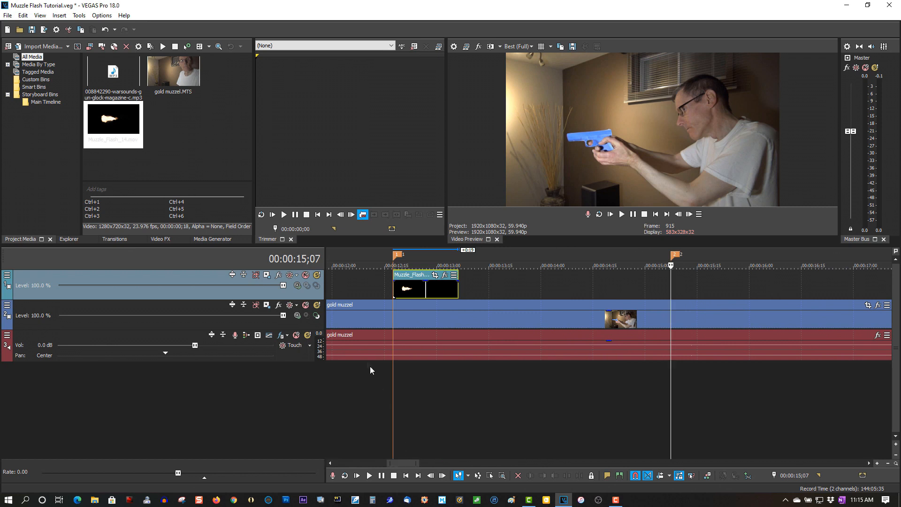
click(297, 286)
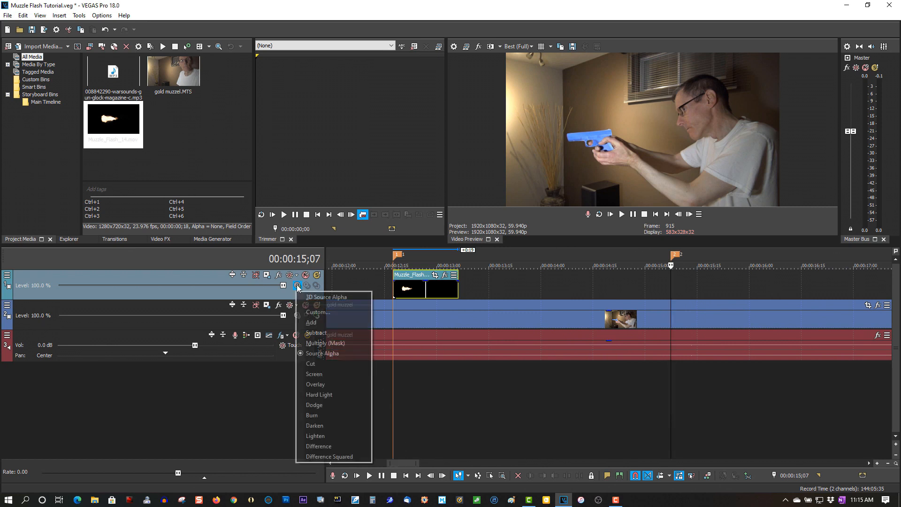
click(330, 375)
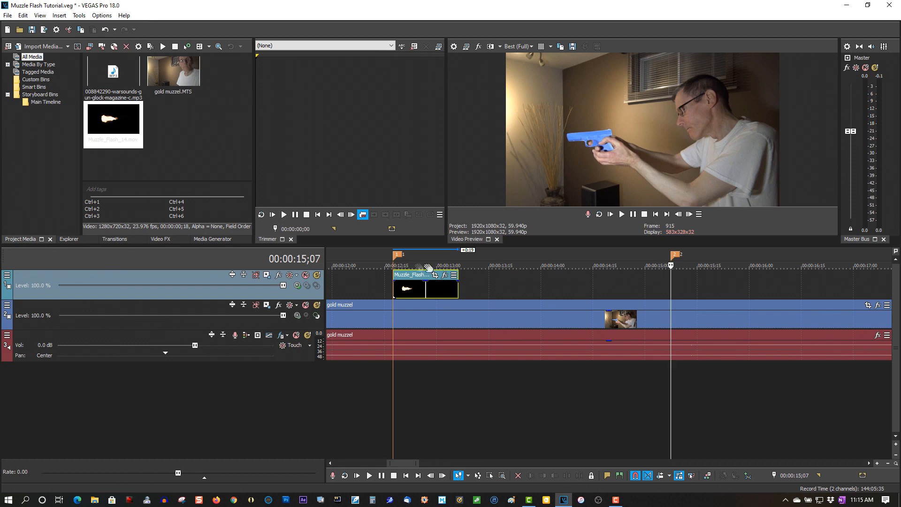
- At the first marker, use Track Motion to fit the flash to the gun's muzzle, with X -945.95, Y -116.35 and angle 171.0
click(400, 265)
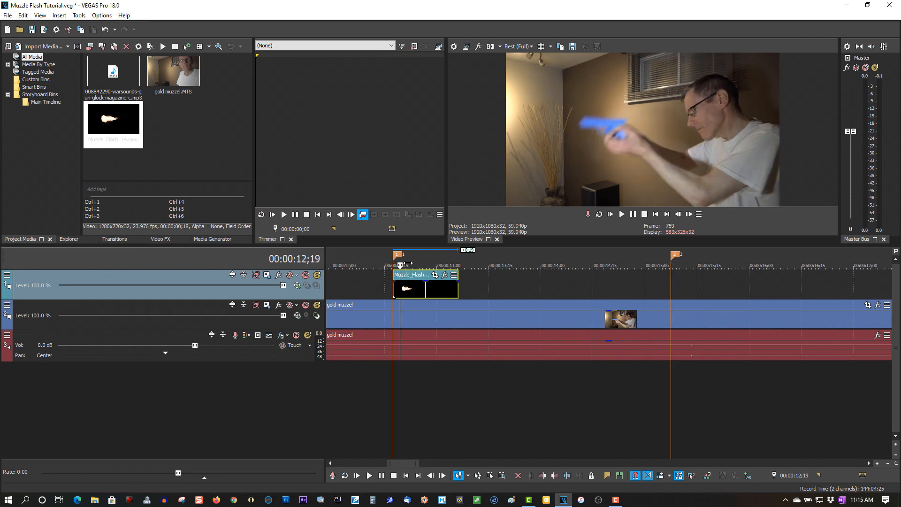
key(Left)
key(Left)
key(Left)
key(Left)
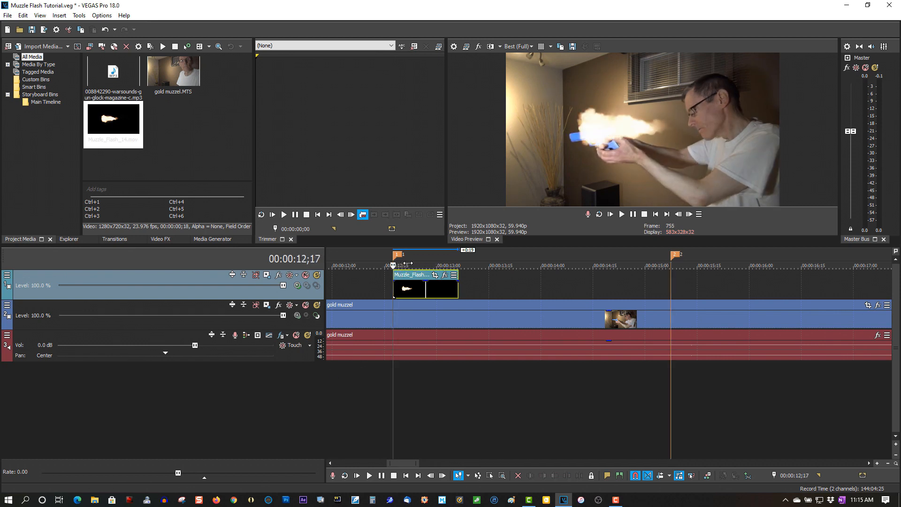
key(Right)
key(Left)
click(267, 276)
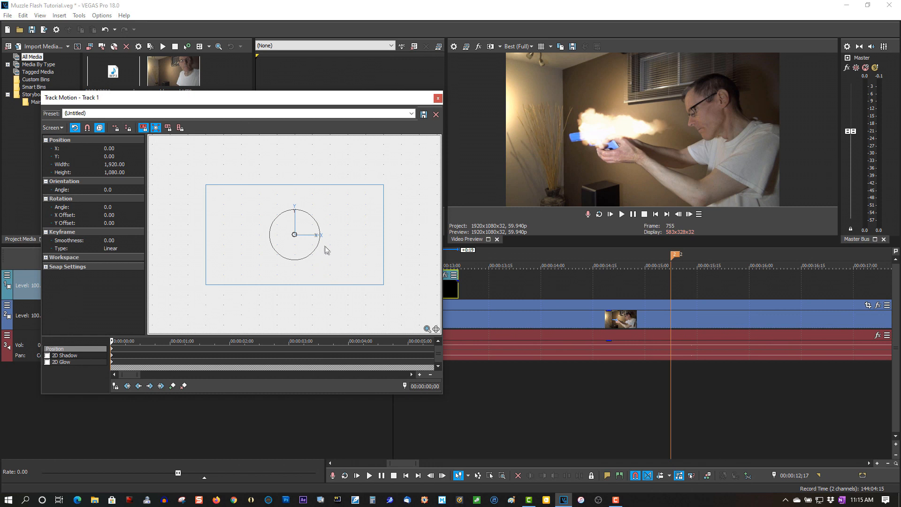
drag(318, 235, 266, 256)
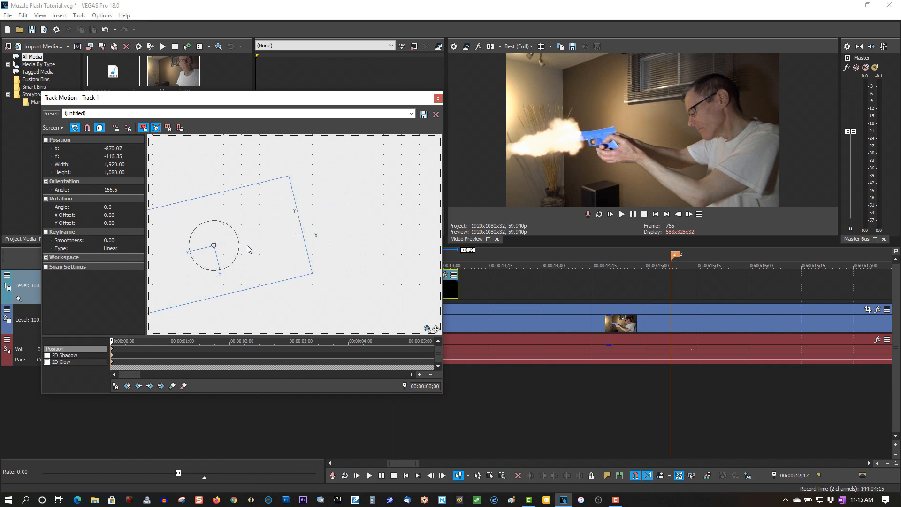
drag(236, 251, 261, 256)
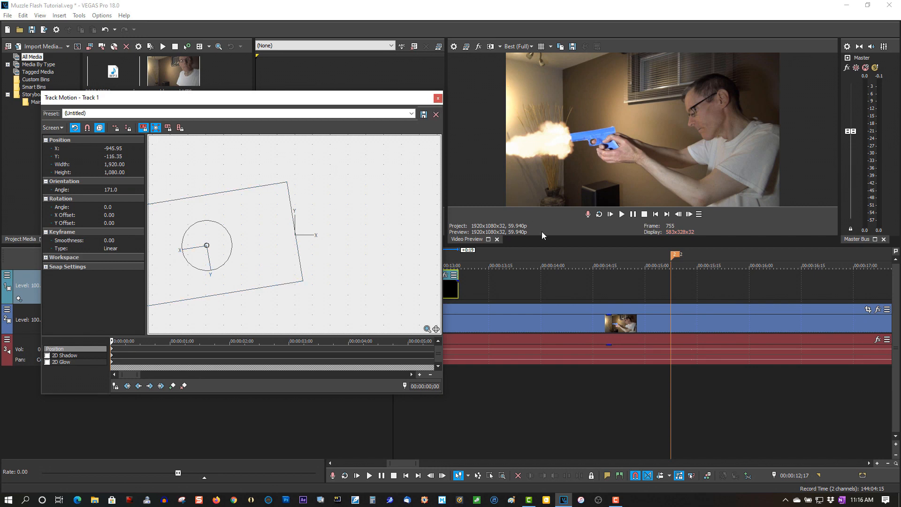
- Copy the muzzle flash event from the first marker and paste it on the same track at the second marker
drag(378, 103, 274, 97)
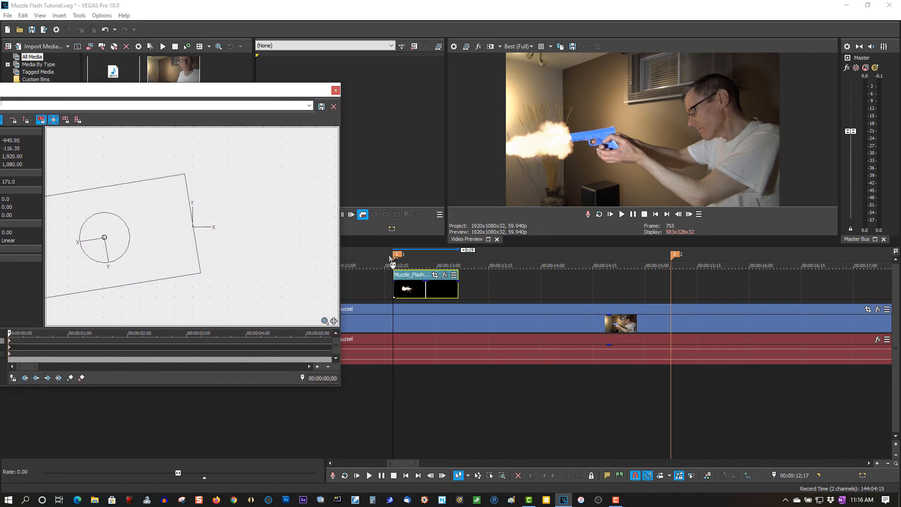
click(412, 291)
right_click(412, 292)
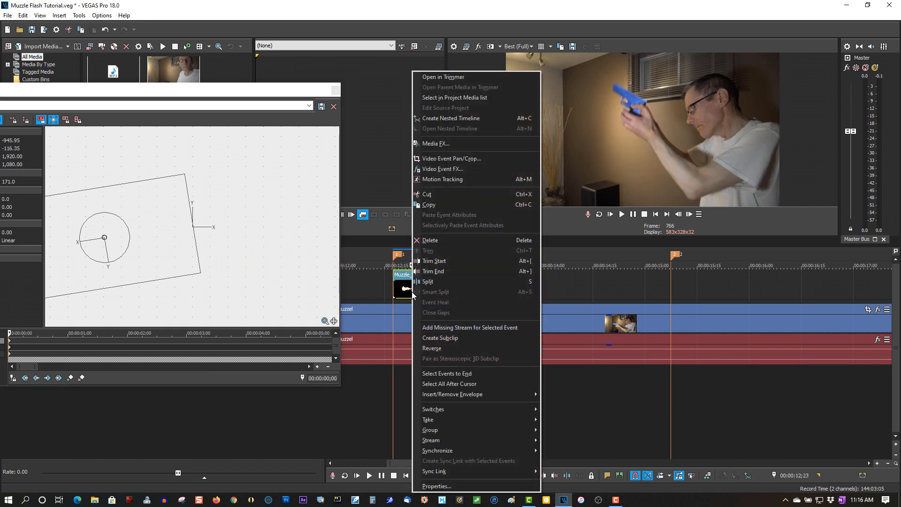
click(430, 204)
click(675, 291)
right_click(675, 291)
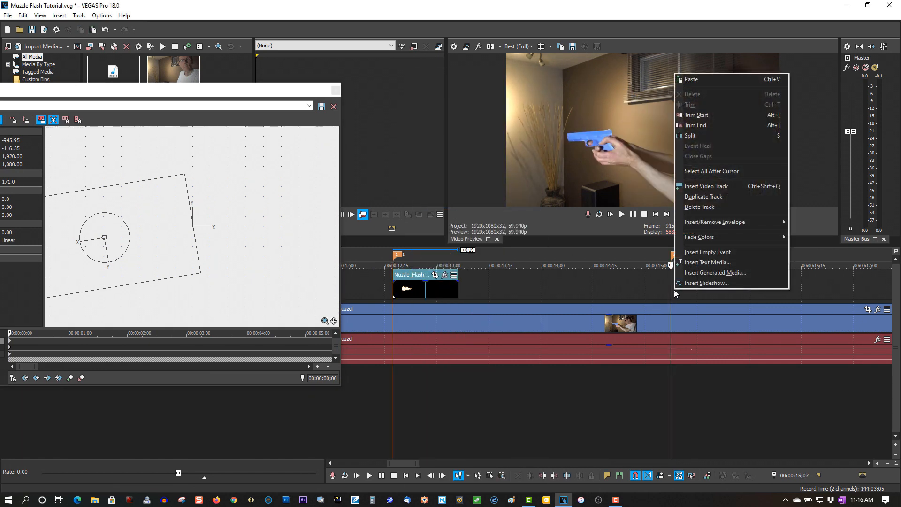
click(692, 79)
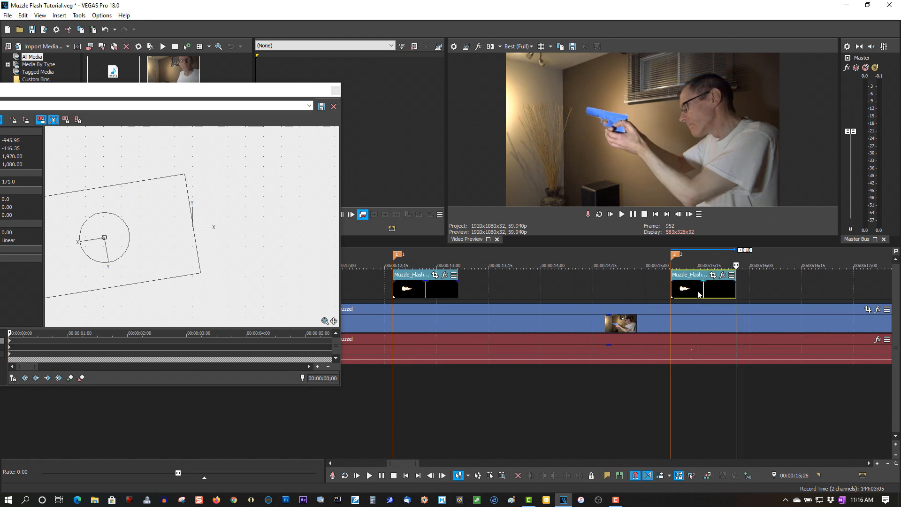
- At the second marker, refine the flash track's motion to X -971.24, Y -91.05 and angle 174.4 so it meets the muzzle
click(684, 266)
key(Left)
key(Left)
key(Left)
key(Left)
key(Left)
key(Left)
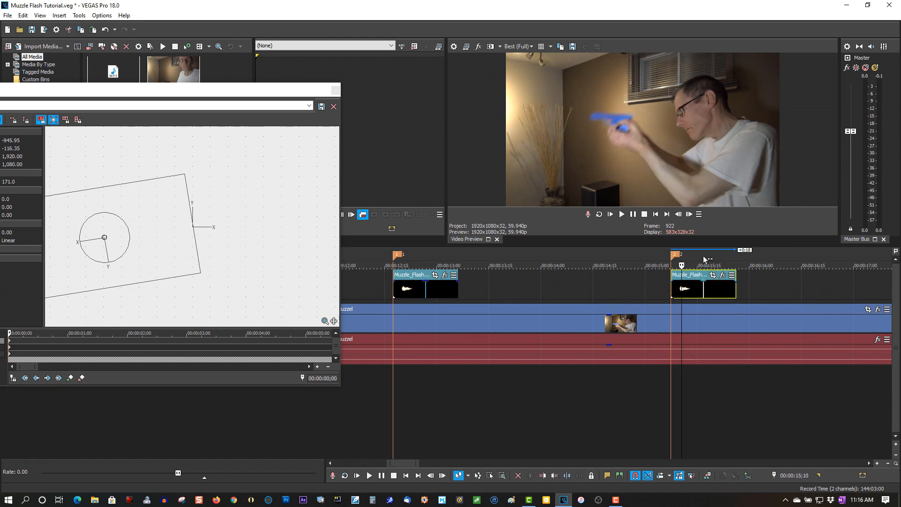
key(Left)
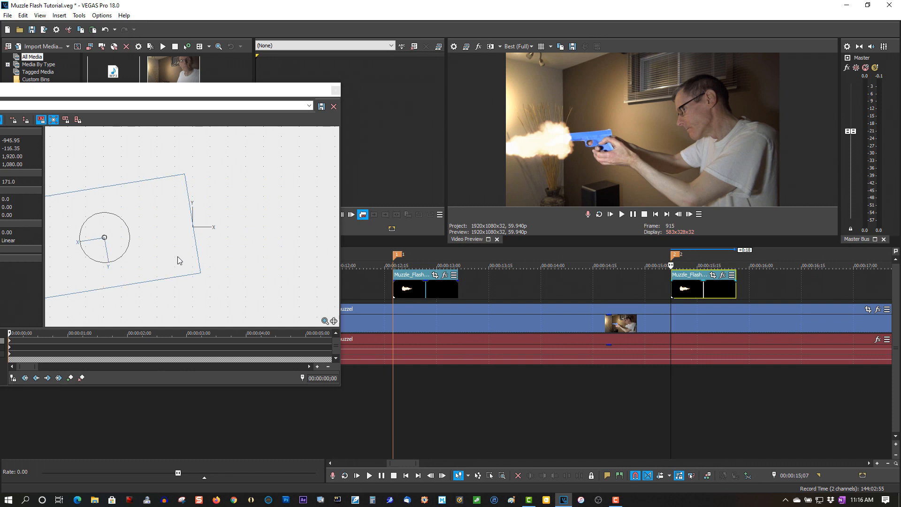
click(131, 242)
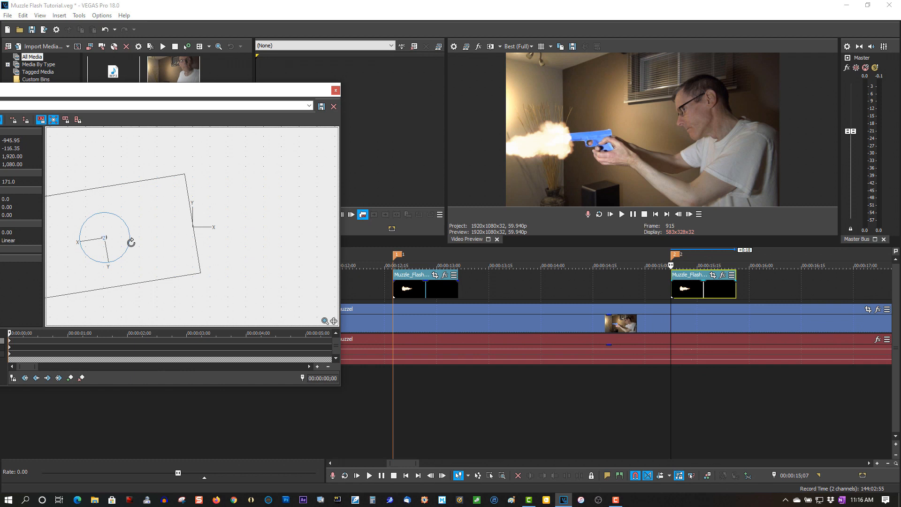
drag(131, 242, 151, 250)
drag(151, 246, 152, 246)
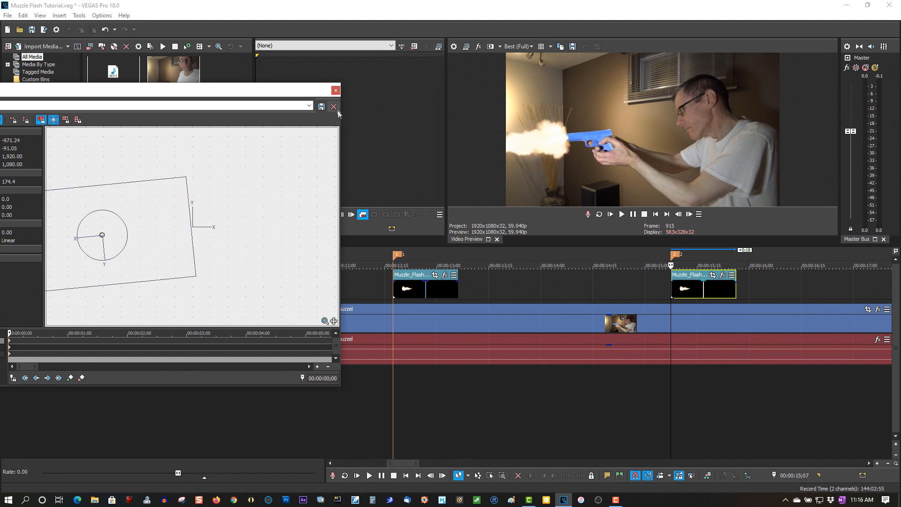
- Close Track Motion and place the 008842290-warsounds-gun-glock-magazine-c.mp3 gunshot on a new audio track, with its shot peak aligned to the first marker
click(336, 91)
scroll(374, 269, up, 3)
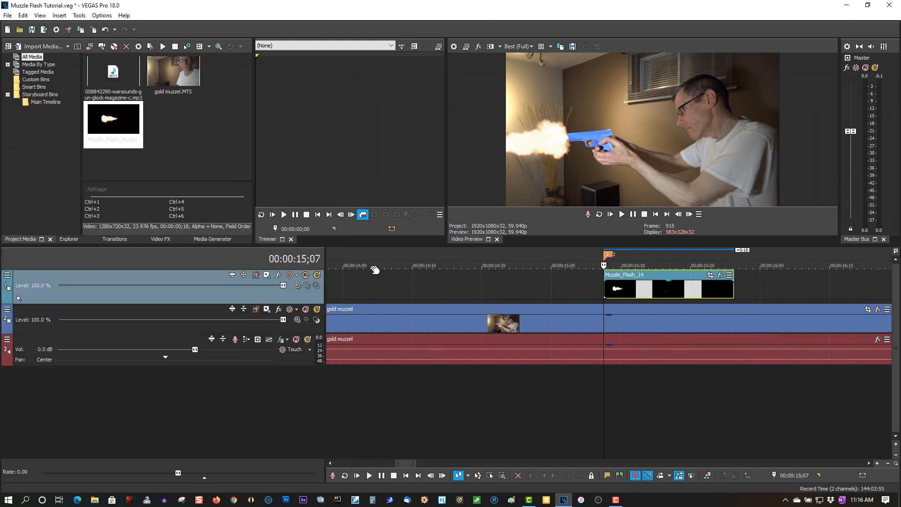
scroll(462, 388, down, 5)
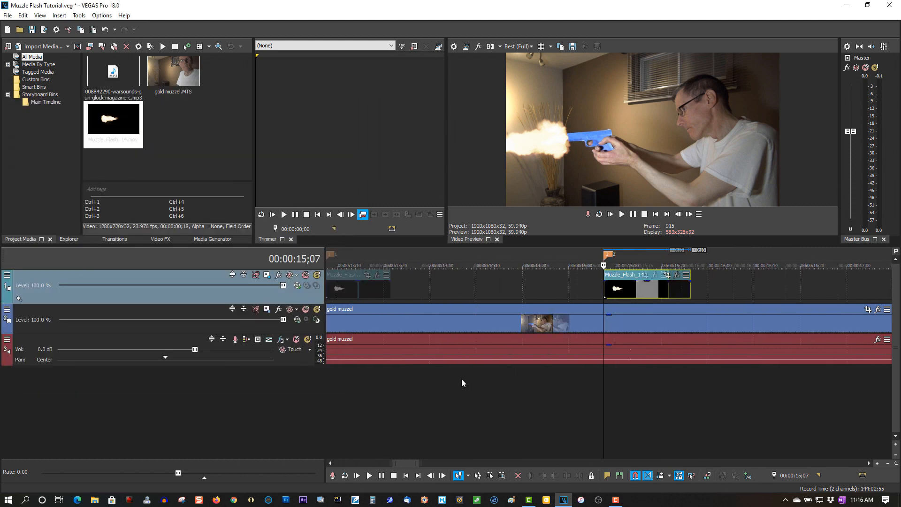
scroll(457, 371, down, 2)
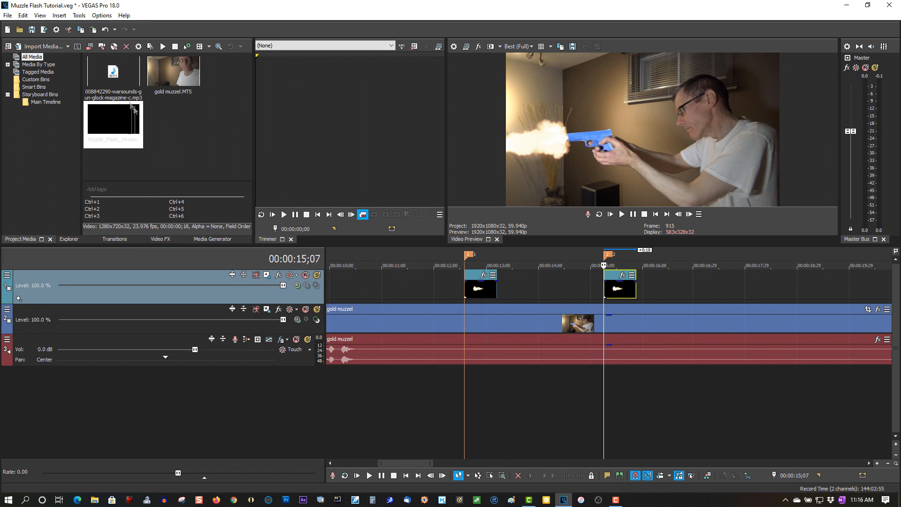
click(120, 91)
drag(120, 91, 432, 389)
drag(492, 393, 507, 383)
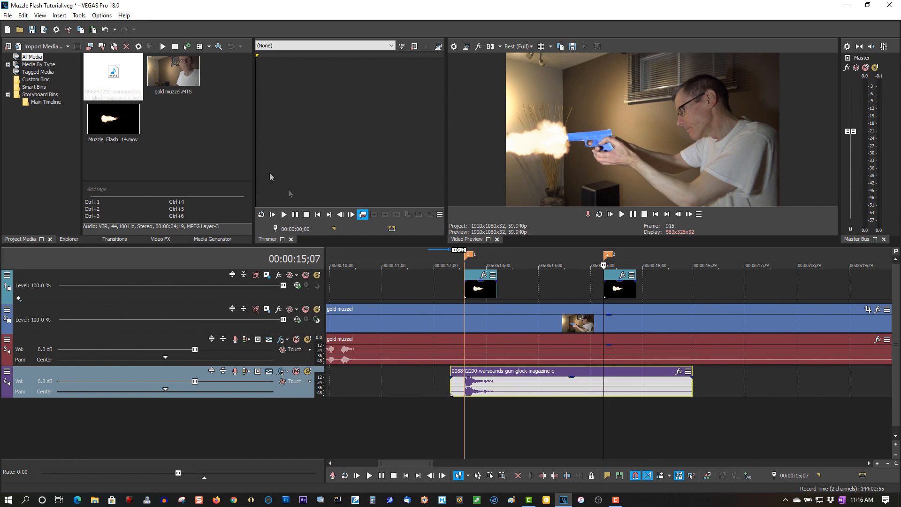
- Place another copy of the gunshot MP3 on a separate new audio track, its peak at the second marker, and play back both shots
drag(123, 85, 638, 424)
click(637, 417)
click(427, 255)
click(621, 214)
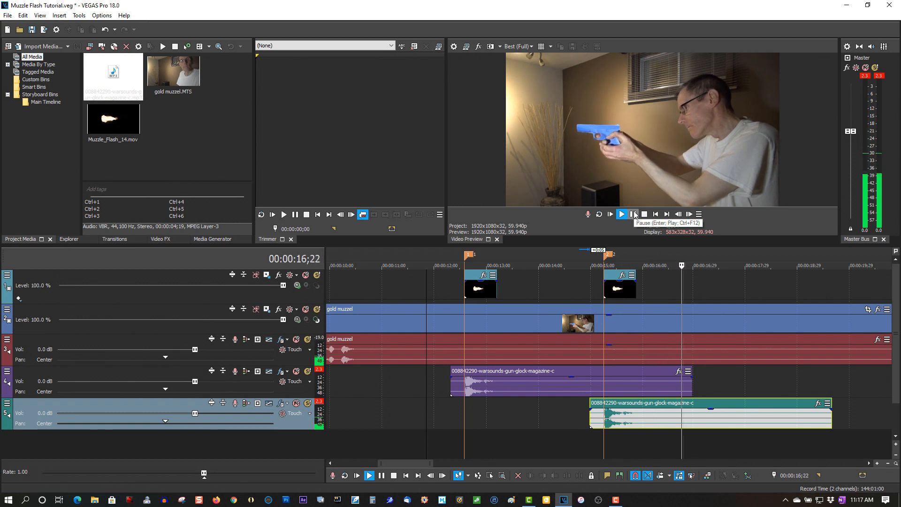
click(634, 215)
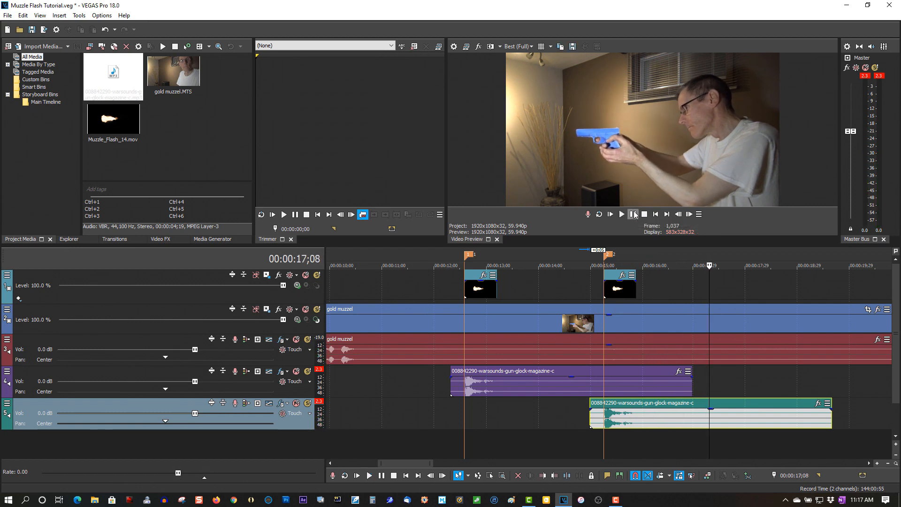